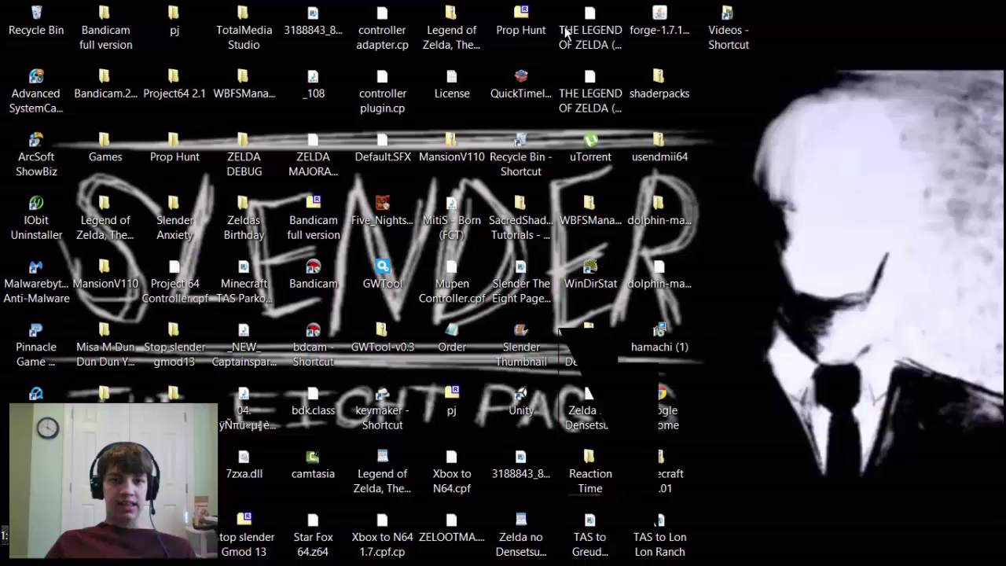
Step: Open the download pages of Mupen64 v8 installer.zip and TASInputPlugin0.6 dll.zip on the mupen64-rr project site
mouse_move(1001, 368)
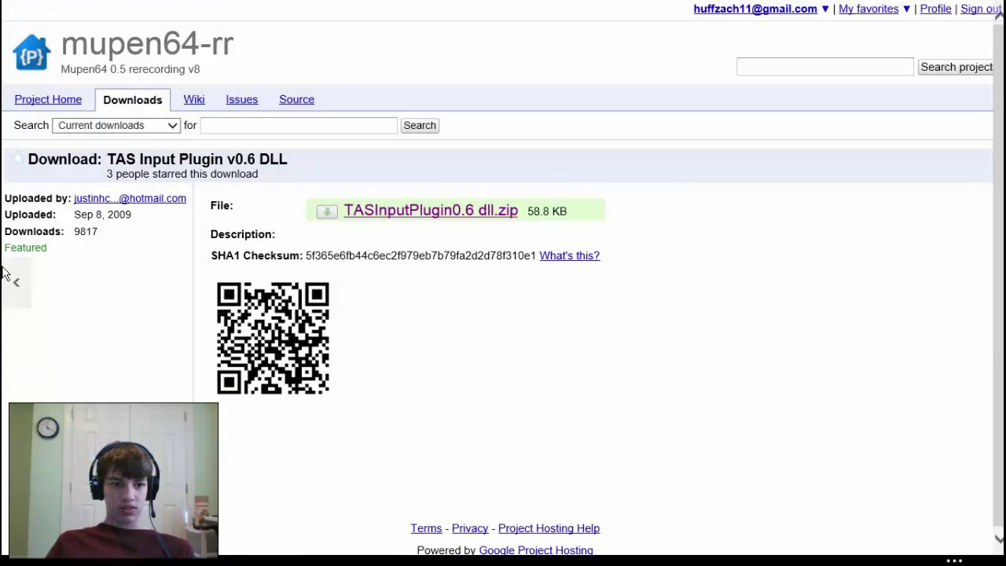
left_click(16, 283)
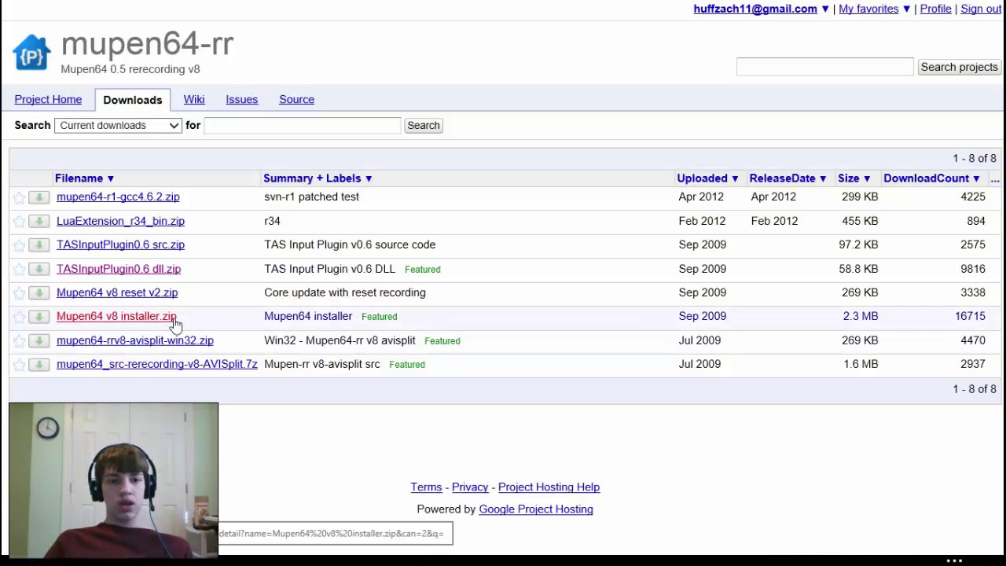
right_click(134, 110)
left_click(133, 292)
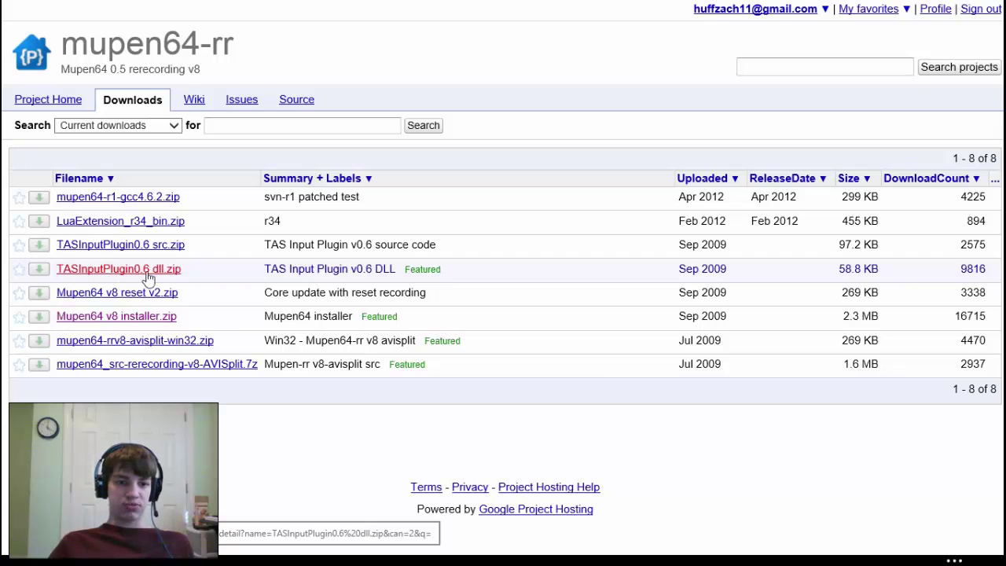
left_click(159, 318)
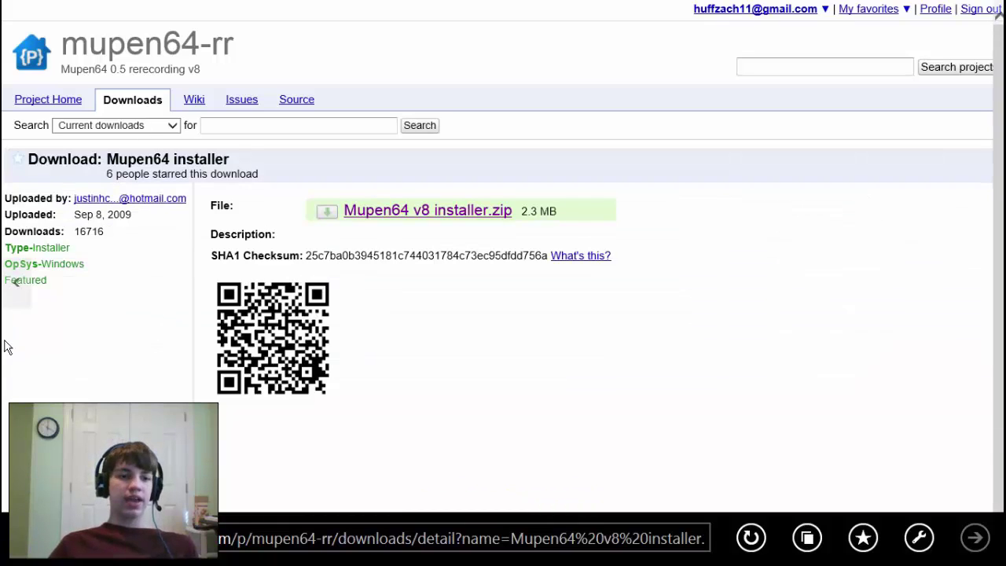
left_click(16, 283)
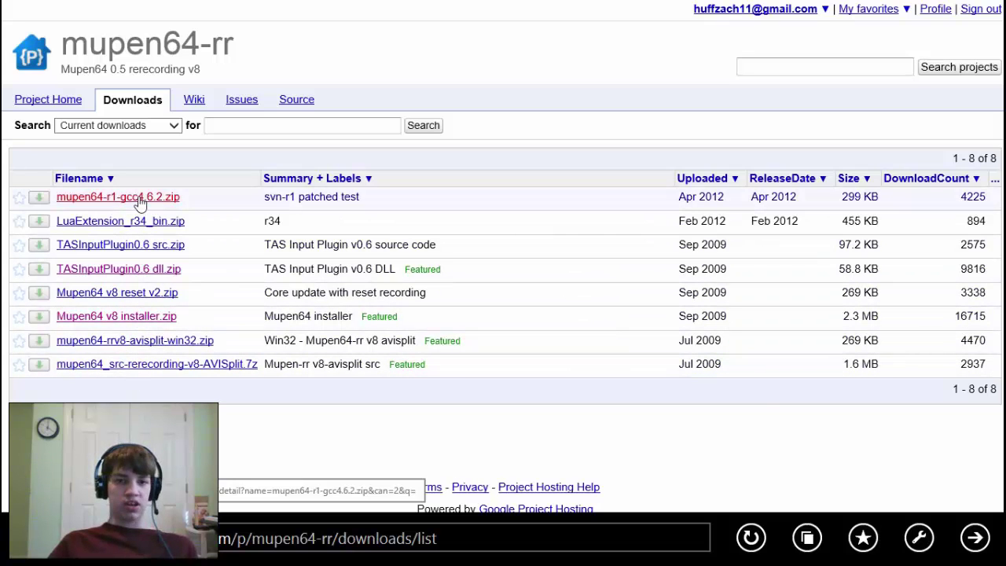
left_click(137, 316)
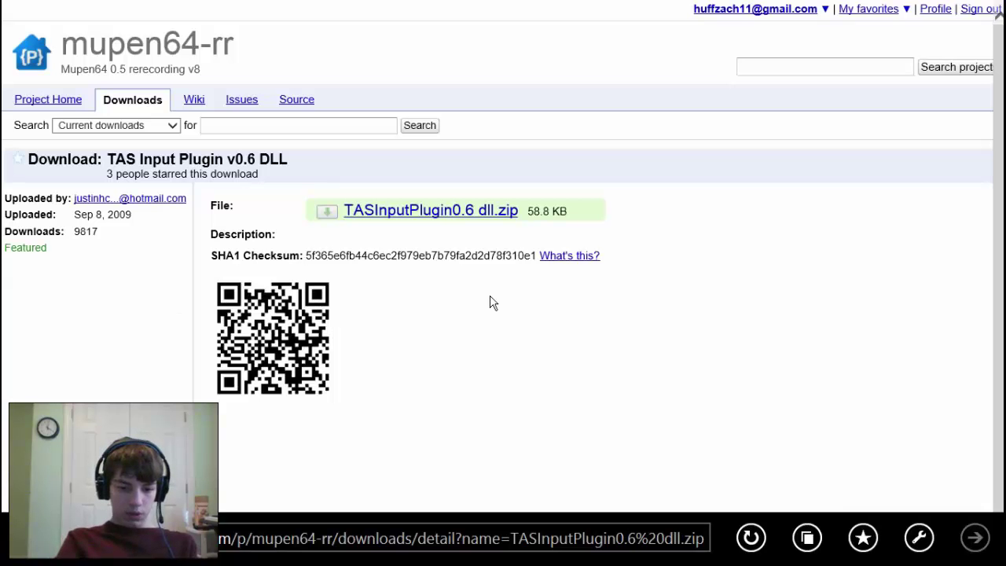
Step: Locate the downloaded Mupen64 v8 installer archive in the Downloads folder and place it on the desktop
key("ctrl+j")
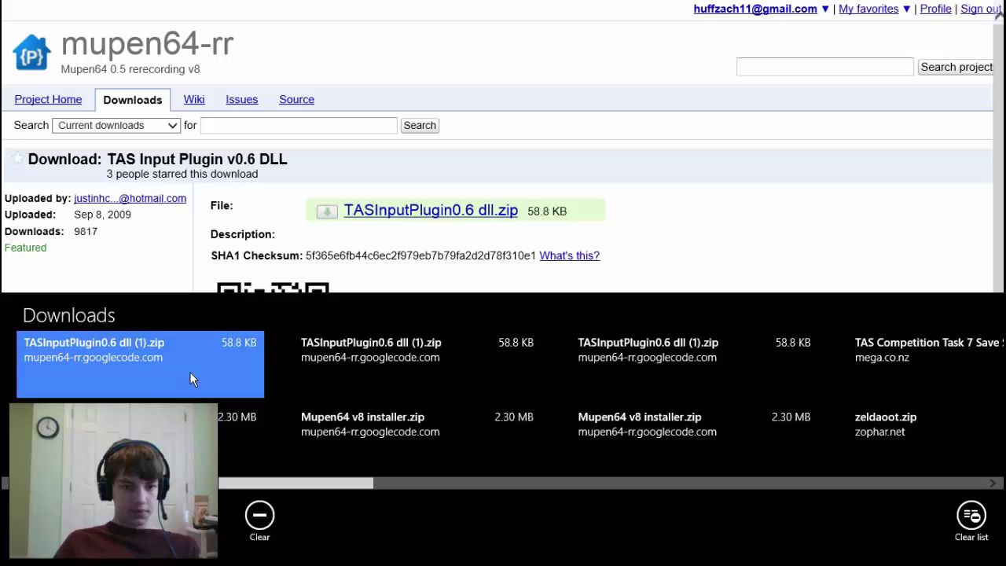
left_click(157, 428)
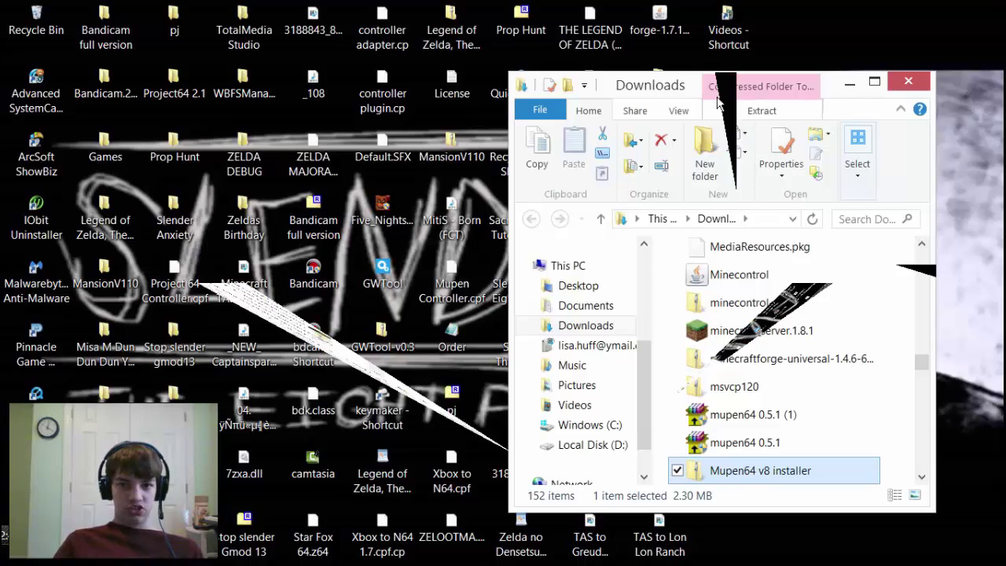
left_click_drag(652, 85, 280, 20)
left_click_drag(352, 415, 731, 157)
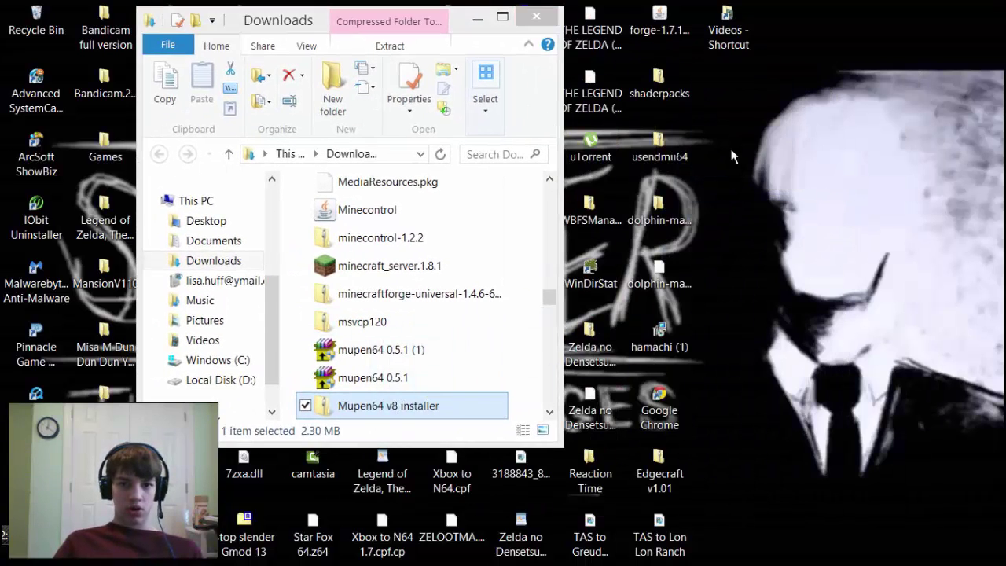
Step: Search the Downloads folder for "tas" and place the TASInputPlugin0.6 dll (1) archive on the desktop
left_click(495, 154)
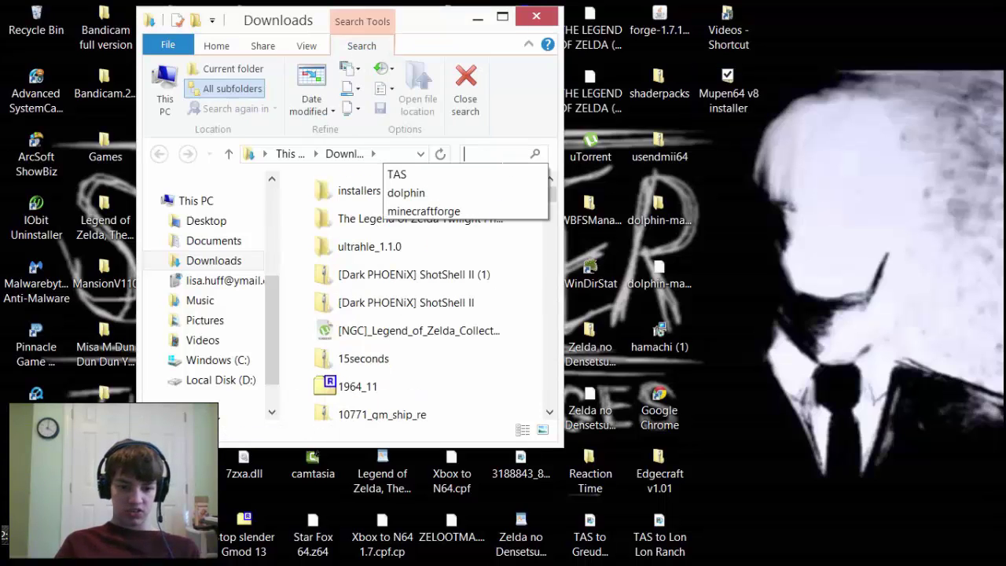
type("tas")
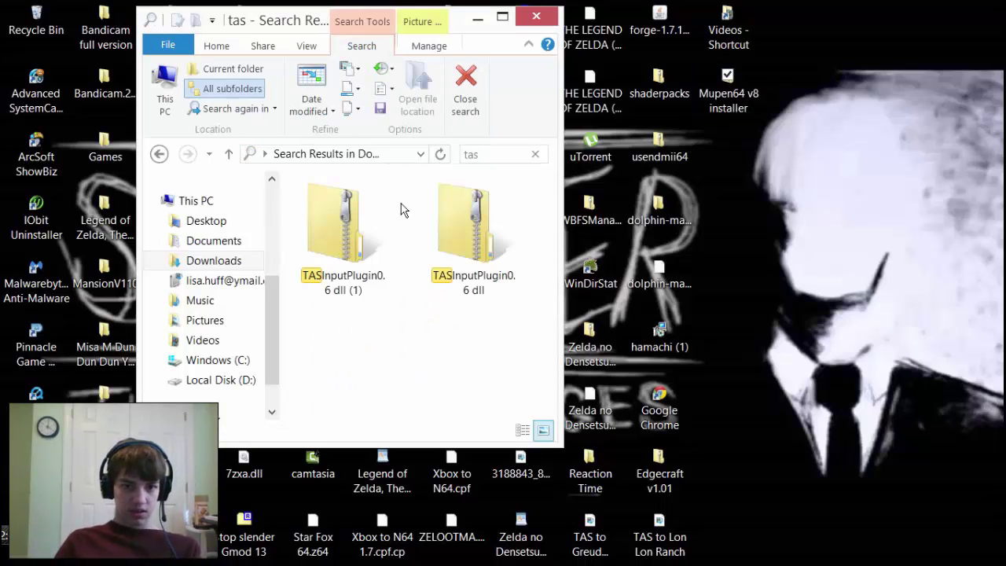
left_click(343, 228)
left_click_drag(684, 200, 471, 252)
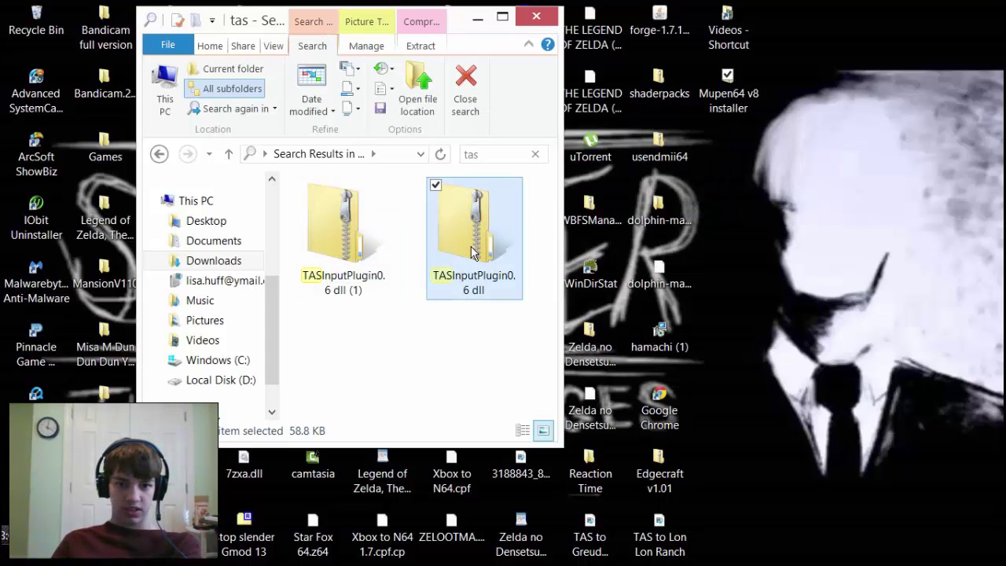
key("Delete")
left_click_drag(344, 236, 742, 153)
key("super+d")
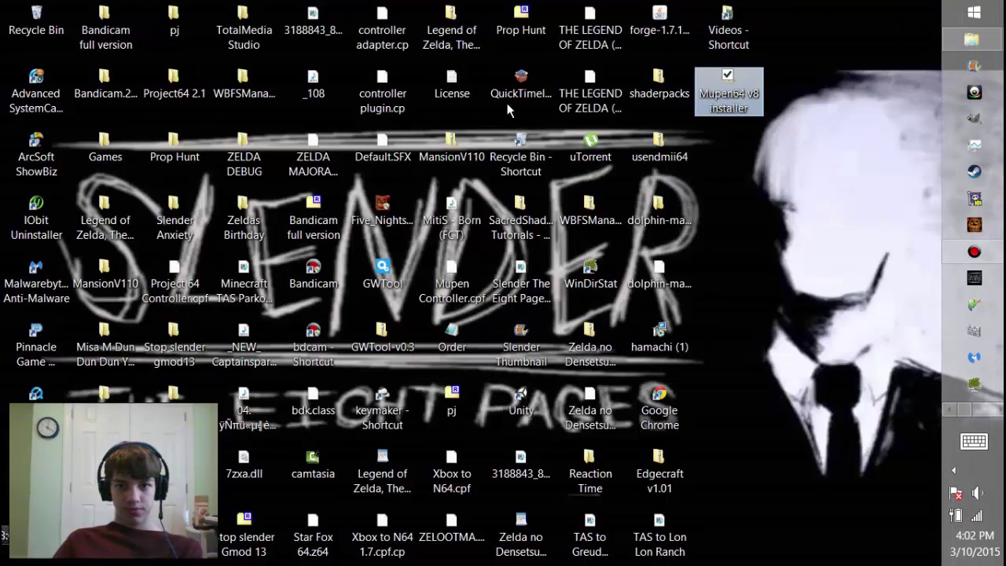
Step: Extract the Mupen64 v8 installer and TASInputPlugin0.6 dll (1) archives into separate desktop folders with 7-Zip
right_click(740, 93)
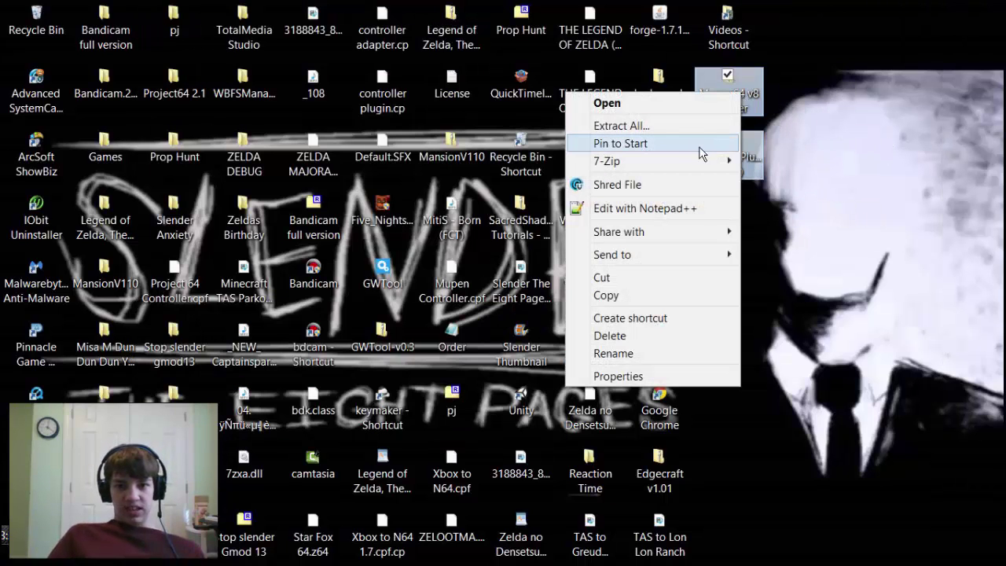
mouse_move(688, 164)
left_click(447, 197)
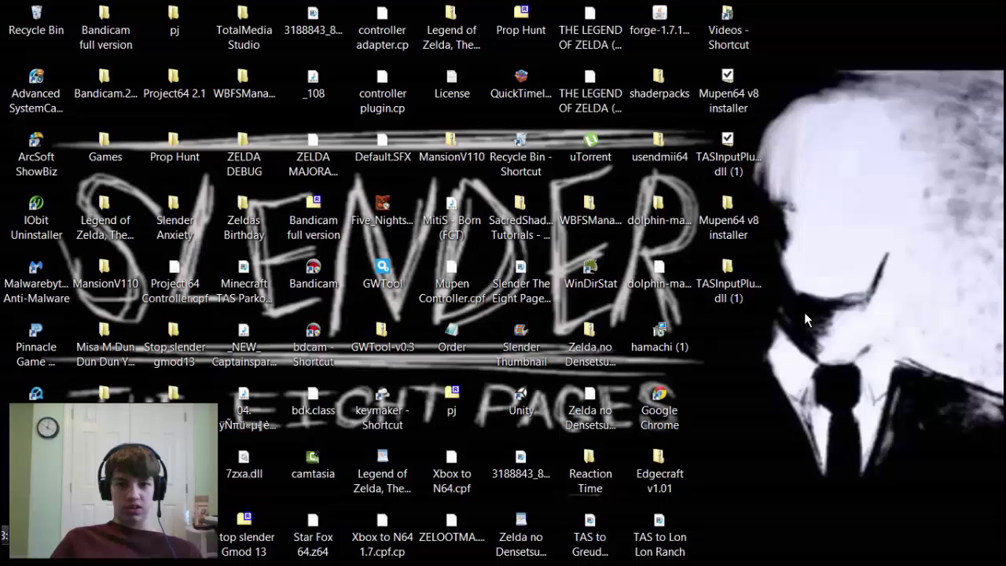
Step: Run mupen64-rerecording-v8-installer from the extracted folder and unpack it into the Mupen64 v8 installer folder
double_click(727, 228)
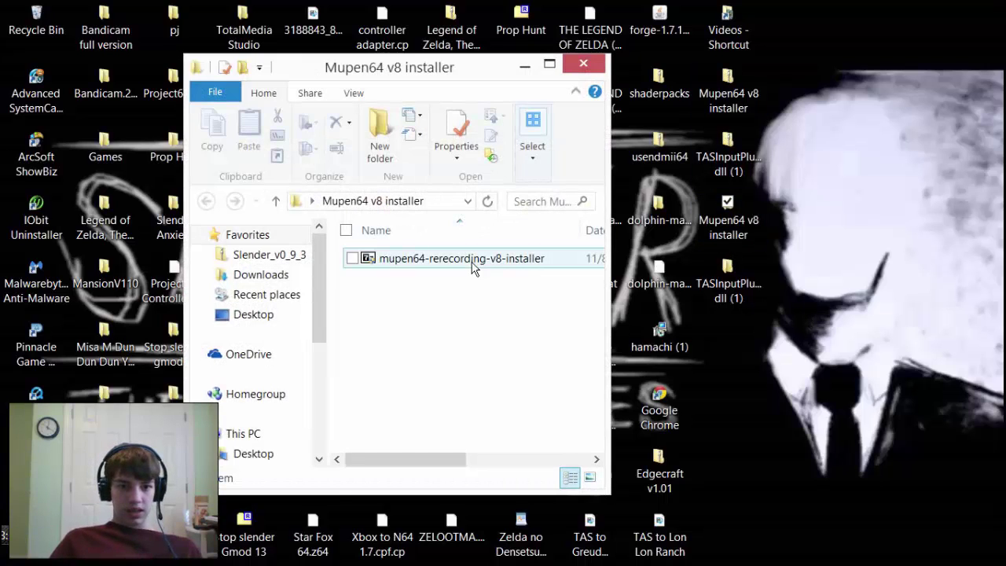
double_click(474, 266)
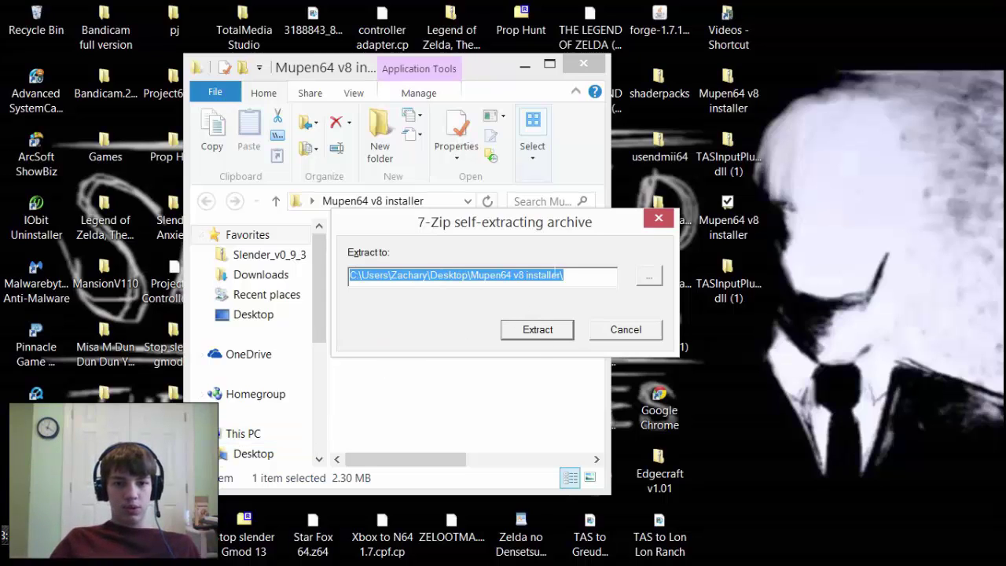
left_click(560, 275)
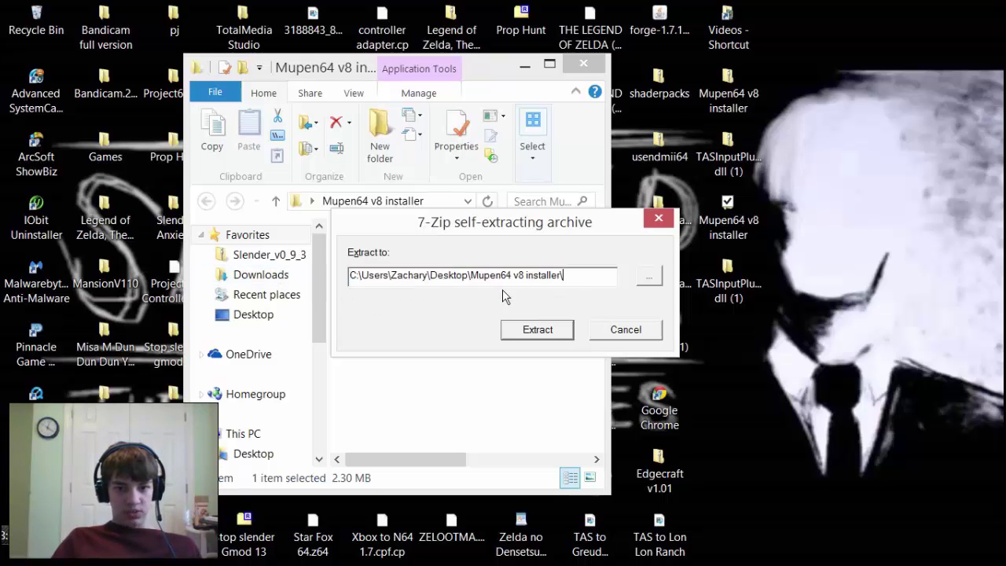
left_click_drag(480, 68, 350, 61)
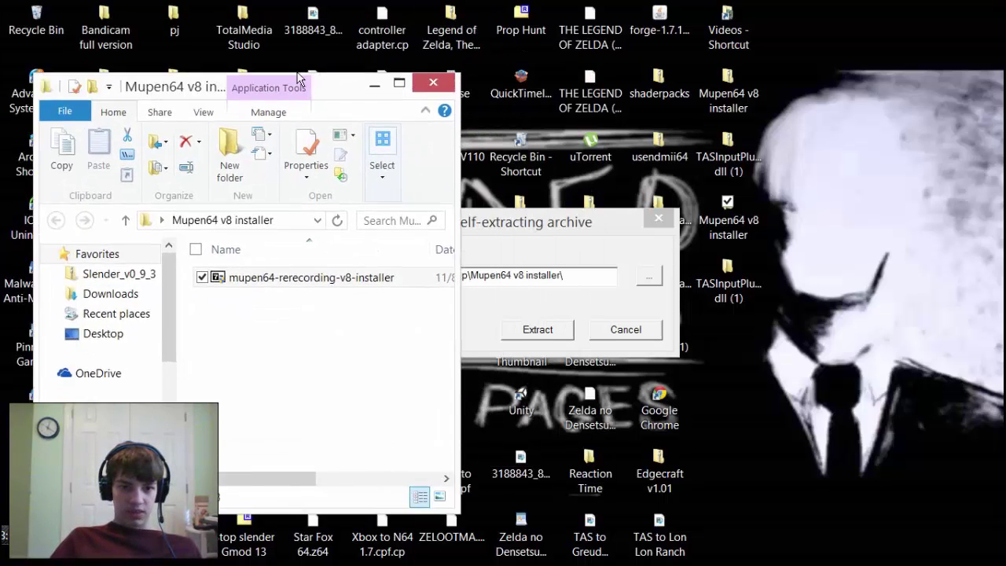
left_click(537, 329)
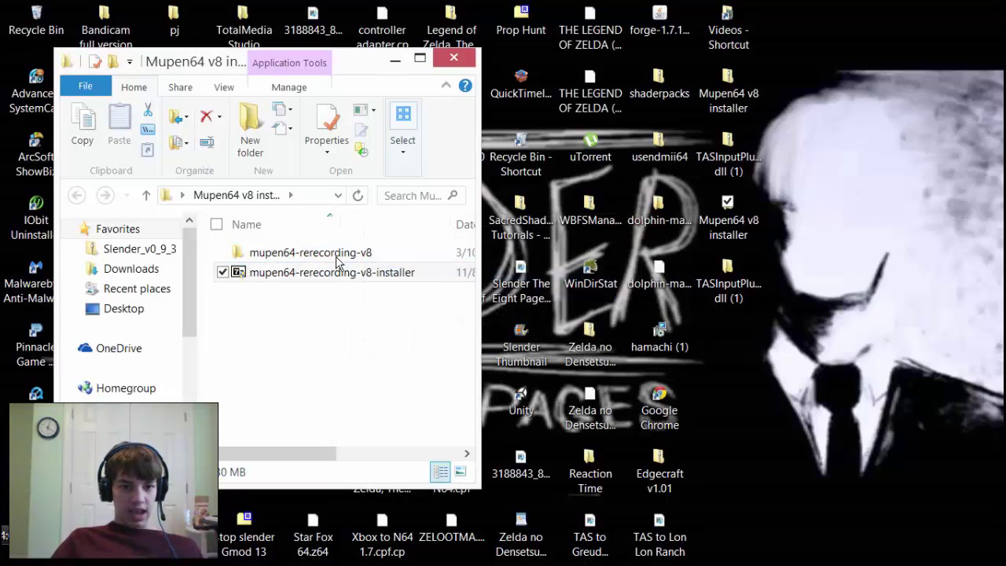
Step: Open the unpacked mupen64-rerecording-v8 folder and run the mupen64-rerecording application
double_click(367, 262)
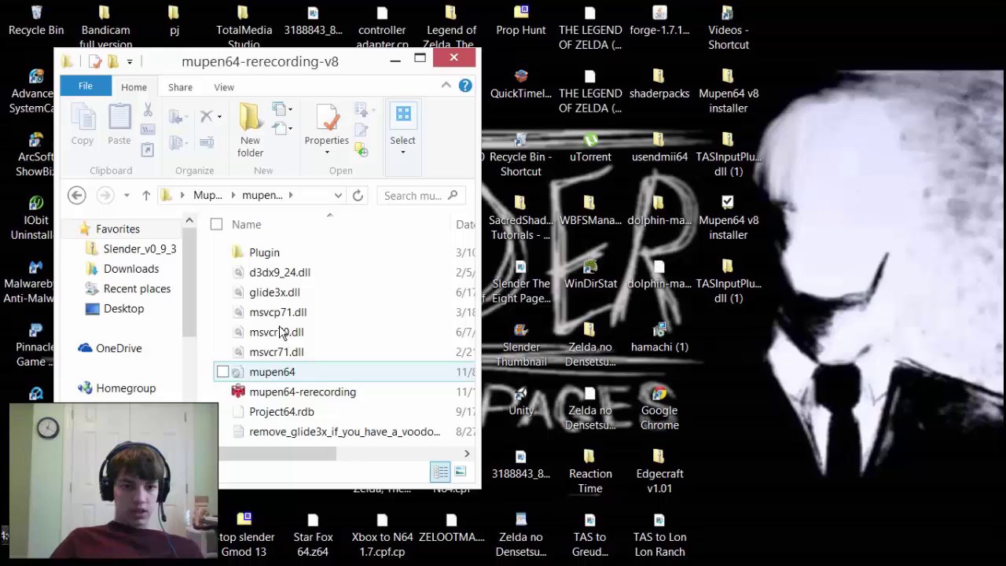
left_click(422, 56)
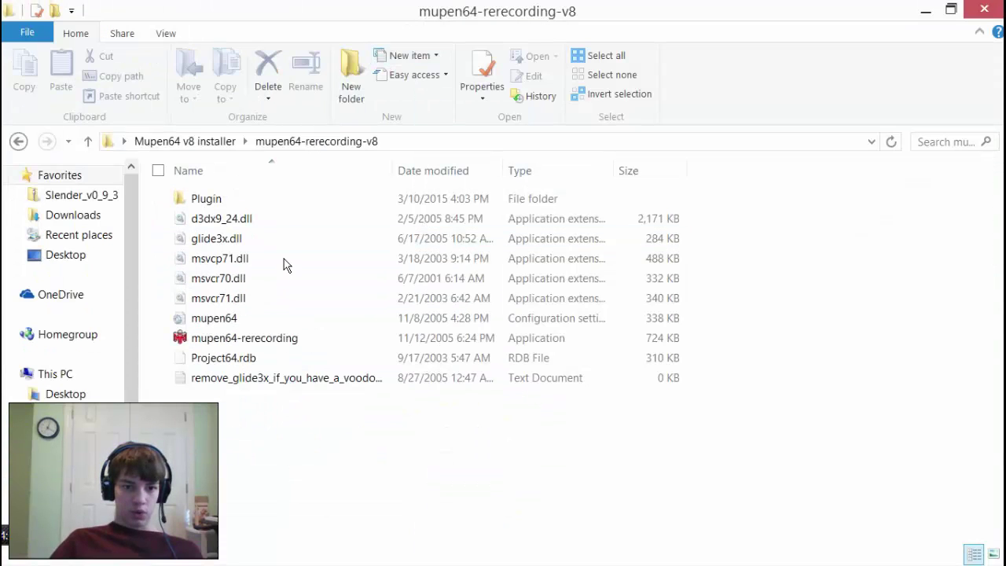
double_click(256, 344)
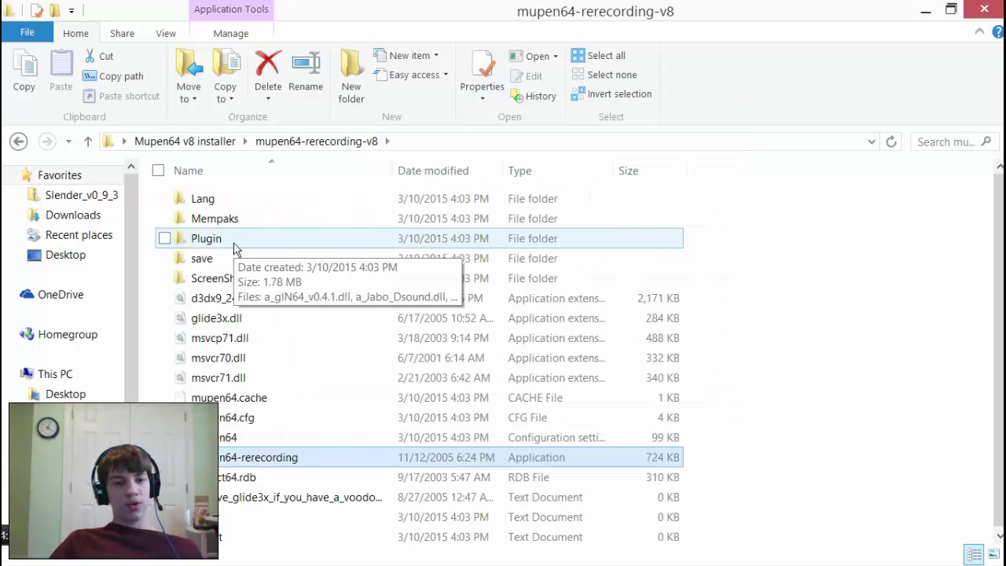
Step: Put TASDI.dll from the extracted TAS input plugin folder into the emulator's Plugin folder and close both folder windows
left_click(951, 10)
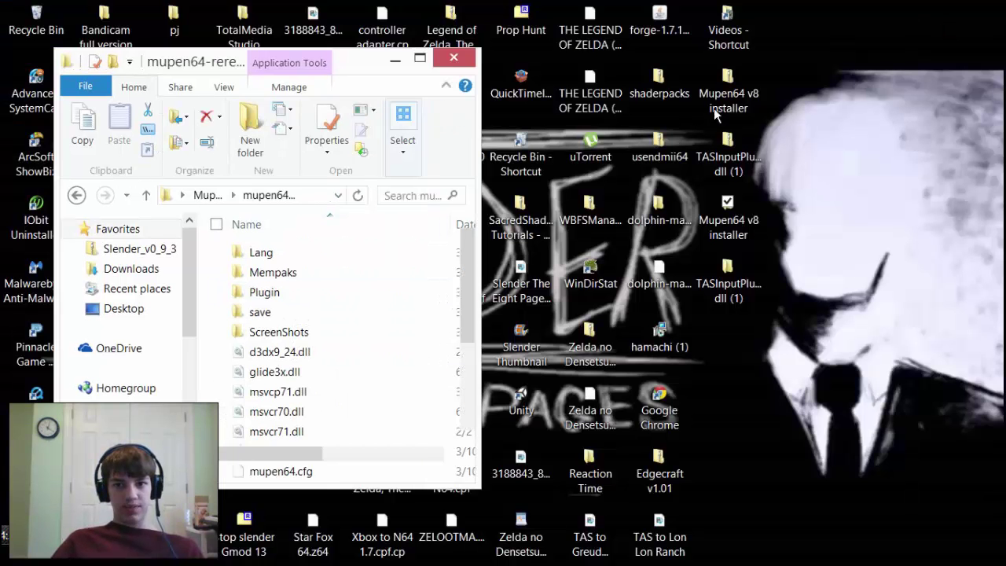
double_click(735, 285)
double_click(299, 292)
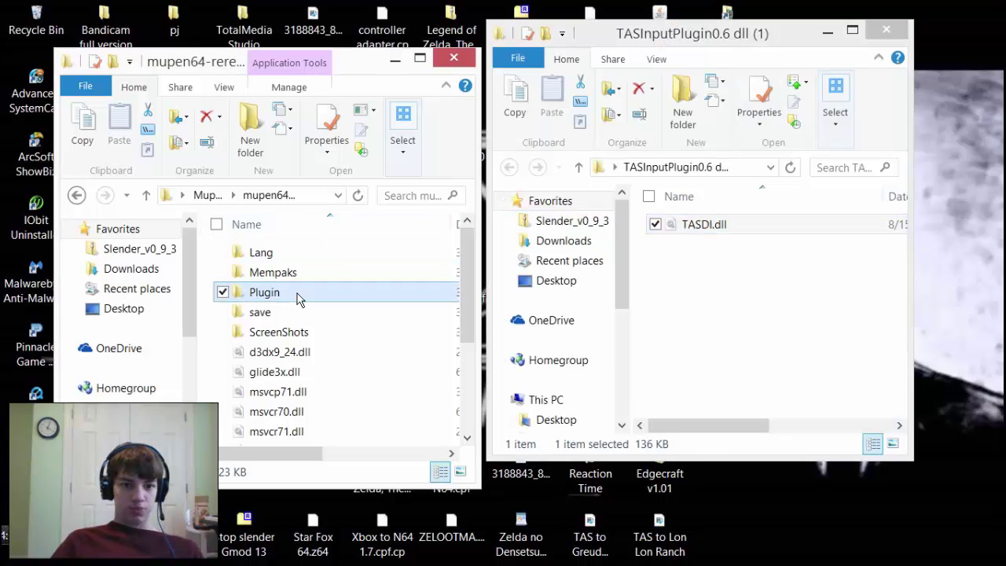
left_click_drag(737, 228, 209, 330)
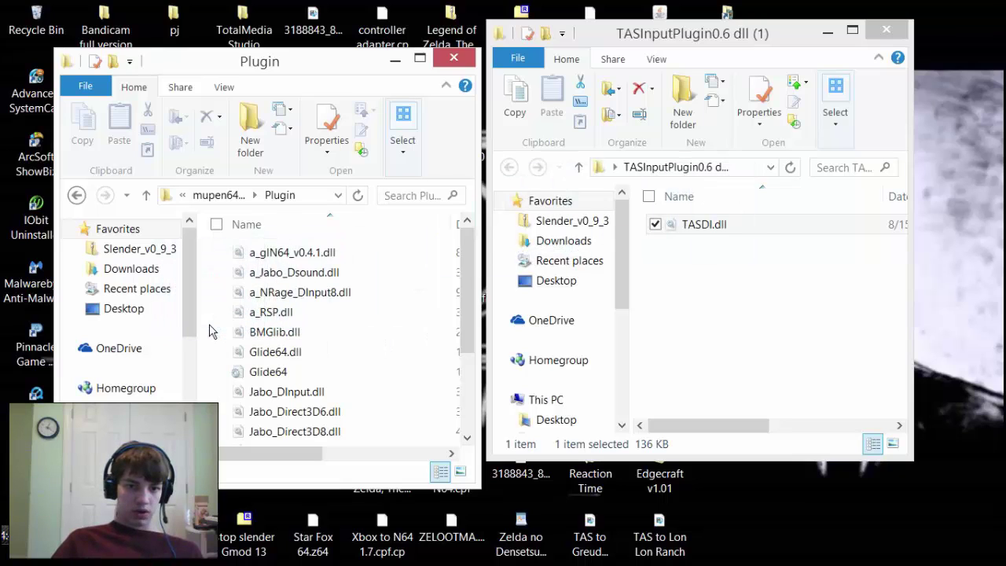
left_click(878, 30)
left_click(76, 195)
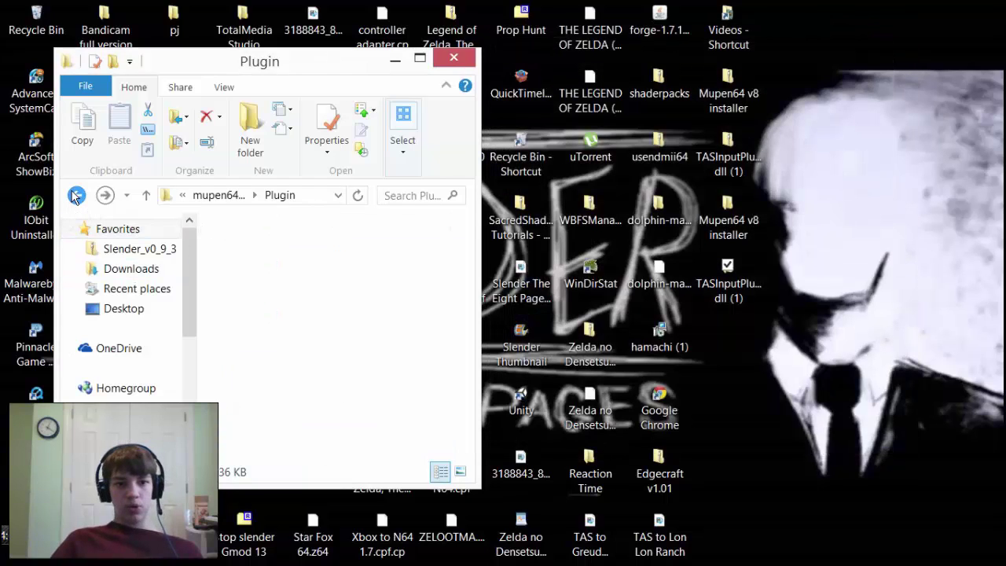
left_click(453, 58)
Step: Launch the already installed Mupen 64 and delete the Mupen64 installer and TAS input plugin archives and folders from the desktop
mouse_move(1002, 4)
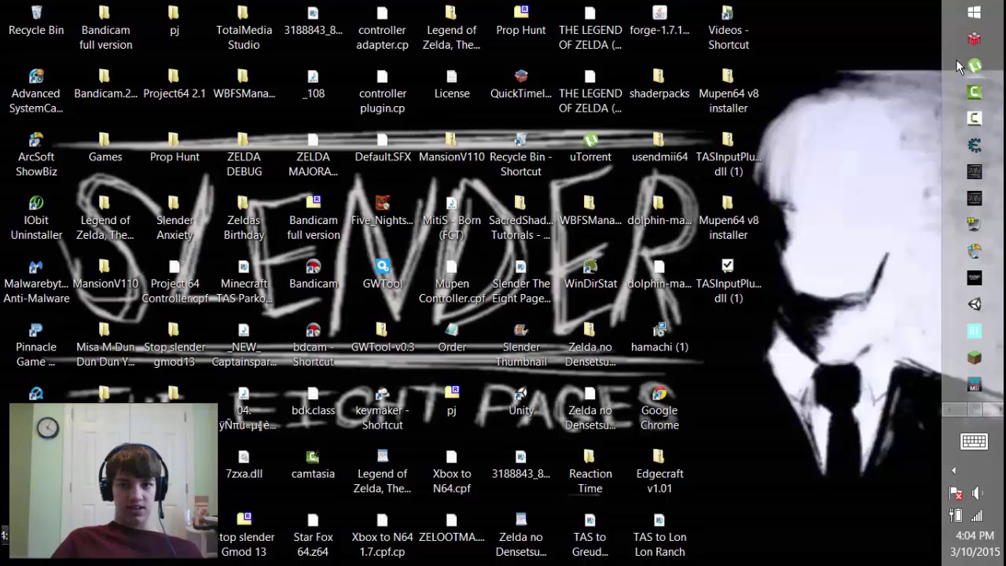
left_click(968, 44)
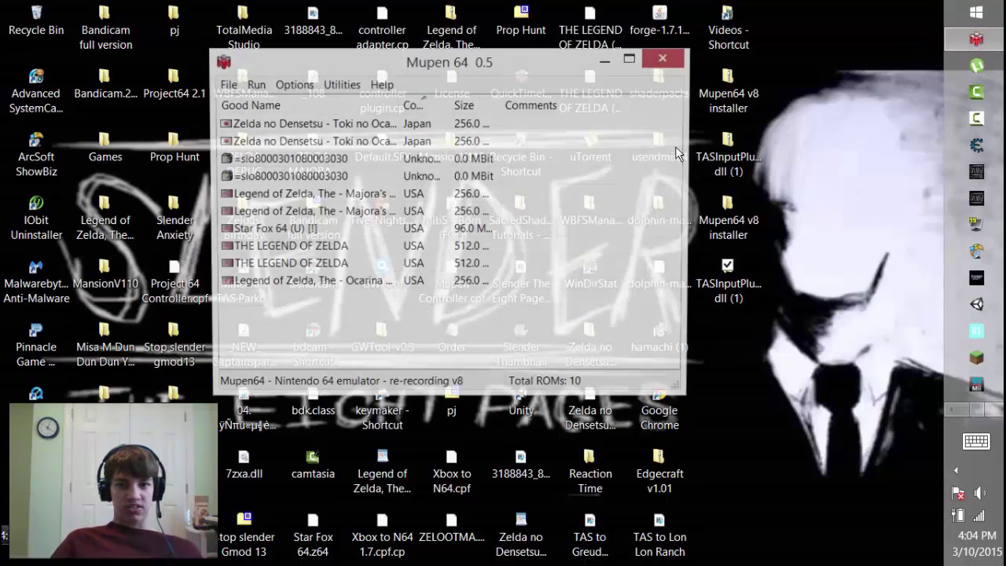
left_click_drag(782, 407, 735, 96)
key("Delete")
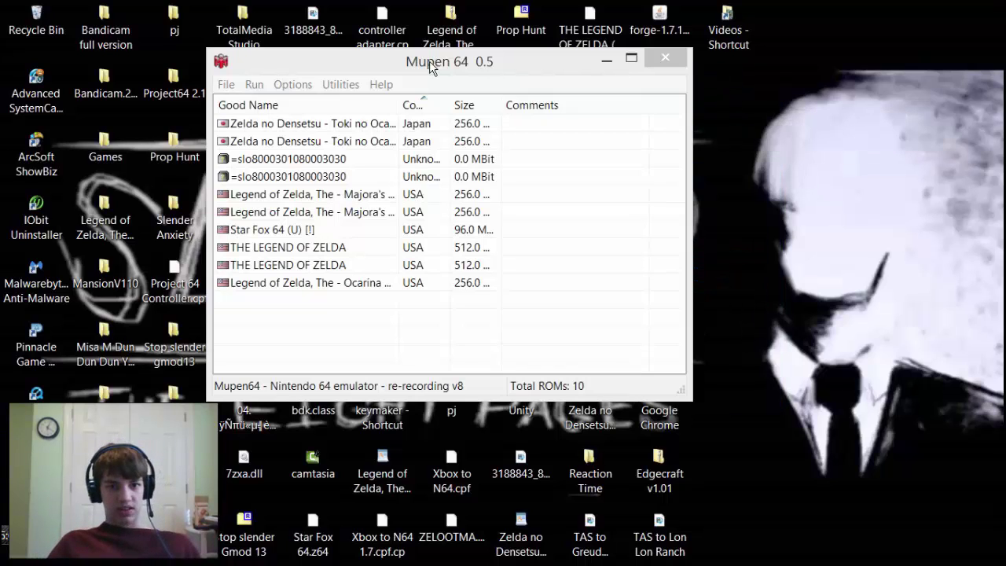
Step: Start the first Japanese Zelda no Densetsu ROM in Mupen 64 and move the game window clear of the controller window
left_click(431, 68)
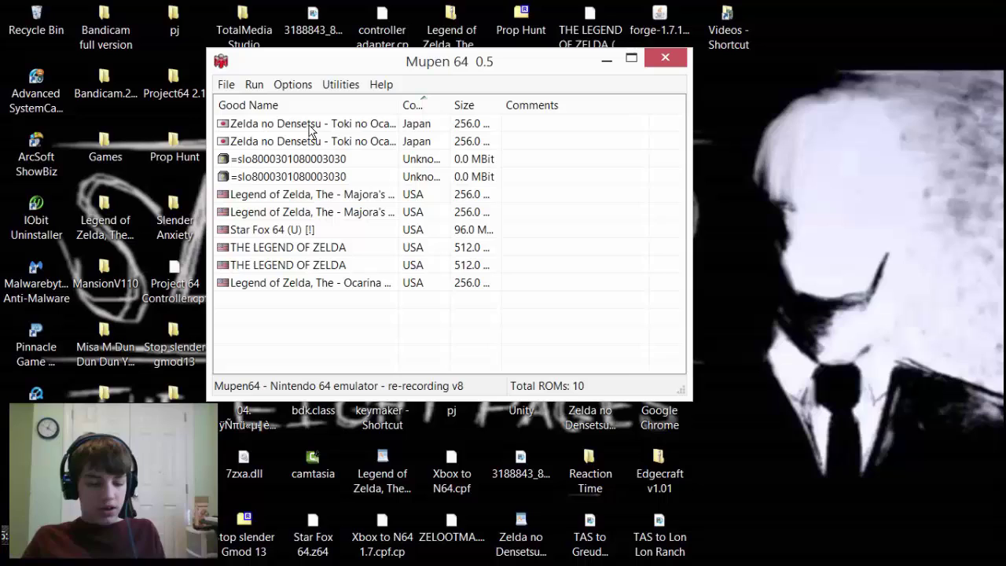
double_click(310, 132)
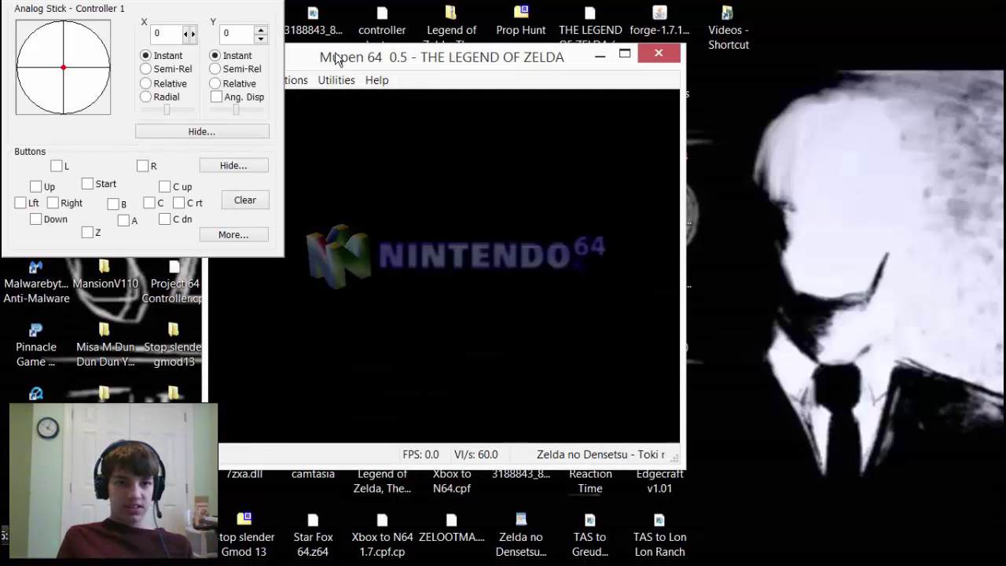
left_click_drag(337, 60, 419, 65)
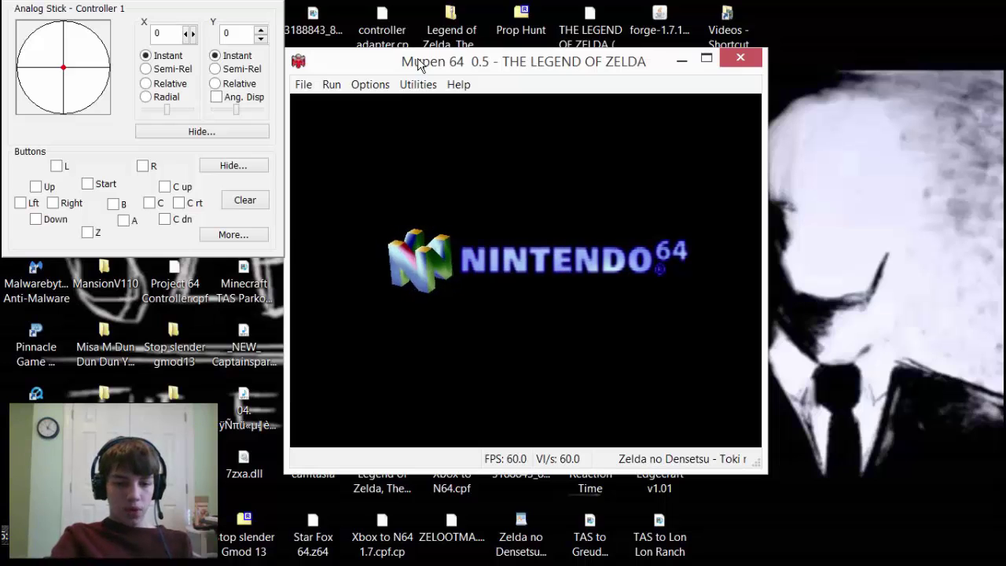
Step: Close the running ROM, then select TAS Input Plugin 0.6 as the input plugin in the settings and apply it
key("ctrl+w")
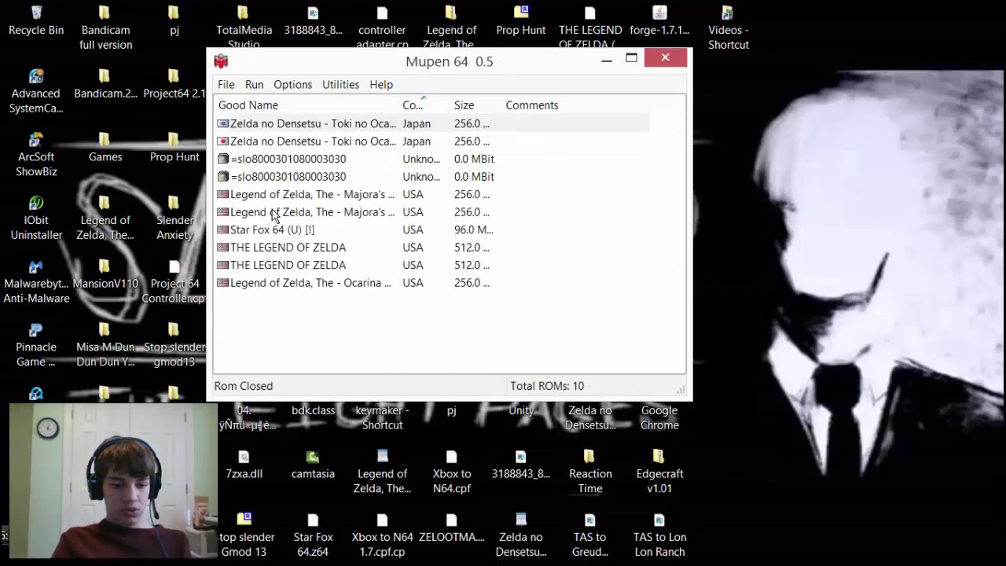
key("ctrl+s")
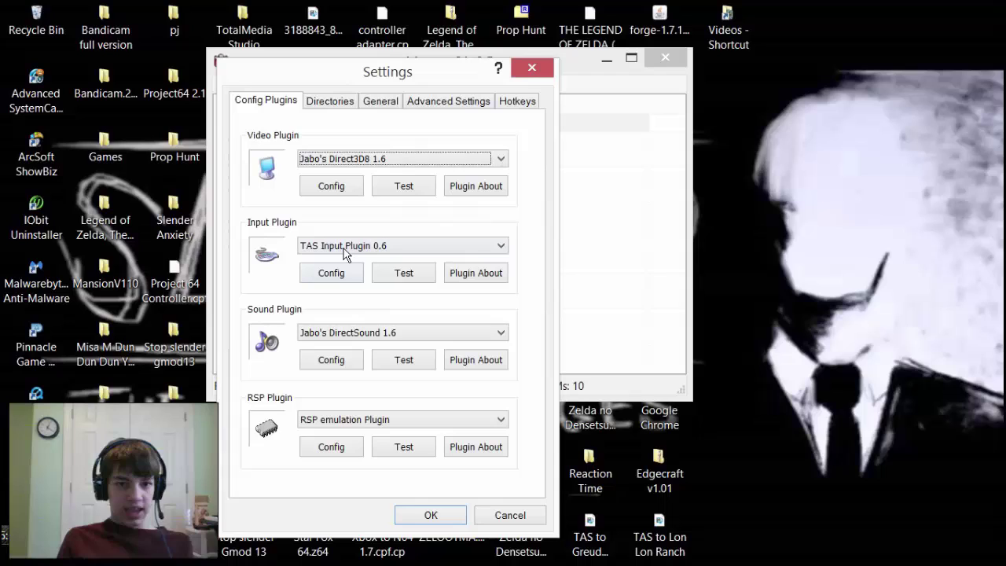
left_click(333, 250)
left_click(320, 285)
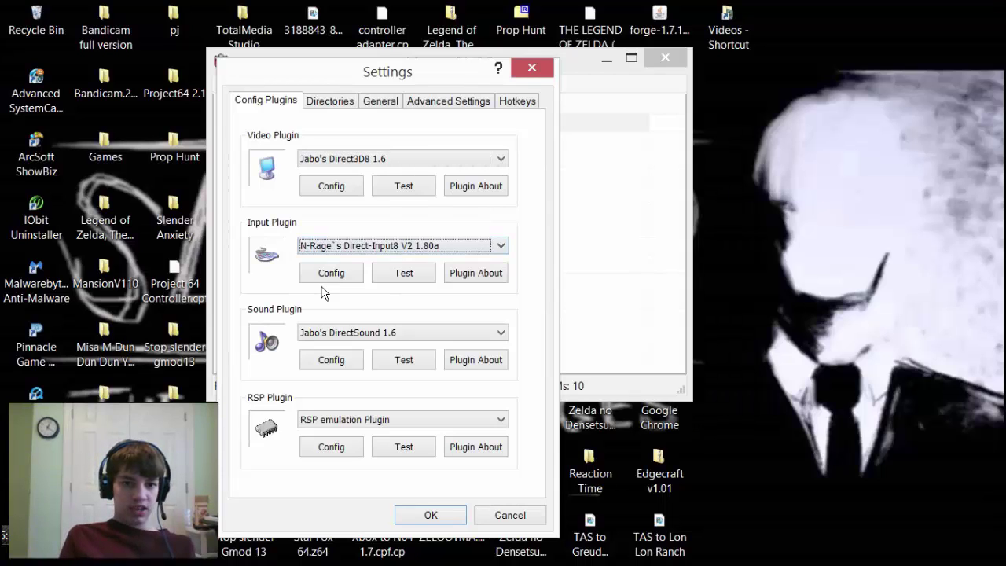
left_click(358, 246)
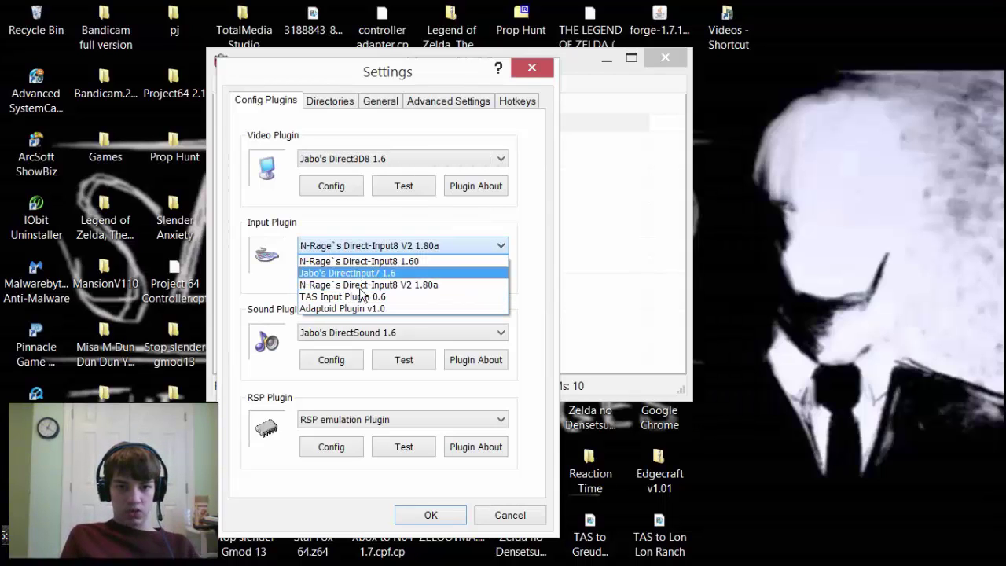
left_click(355, 297)
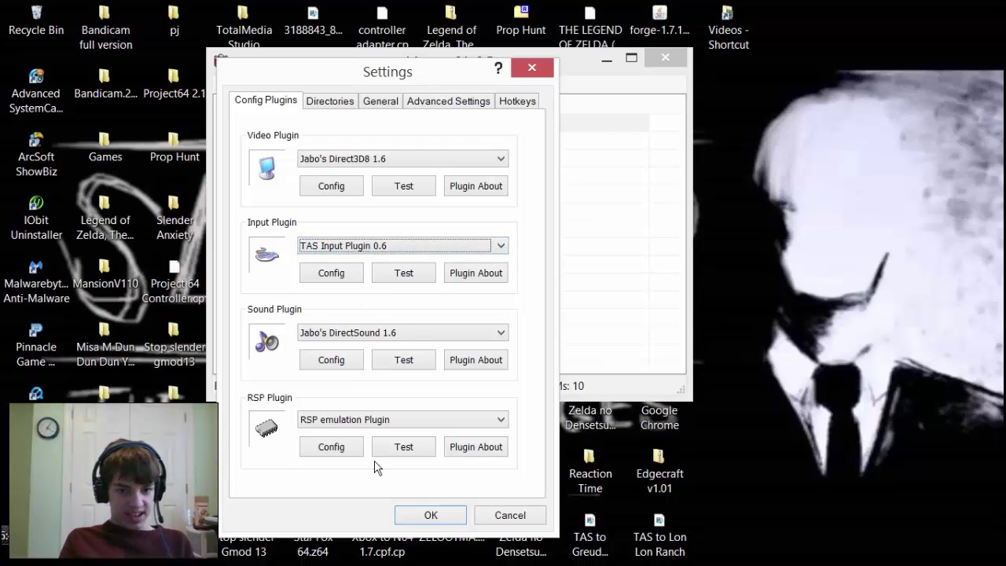
left_click(431, 517)
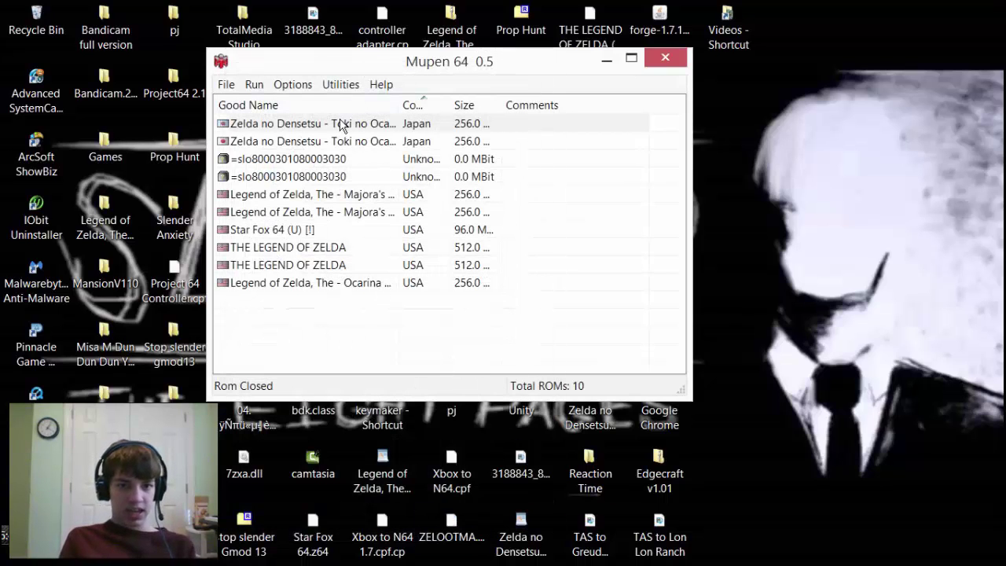
Step: Start the first Japanese Zelda no Densetsu ROM and load the game's first save file from the title screen
double_click(341, 124)
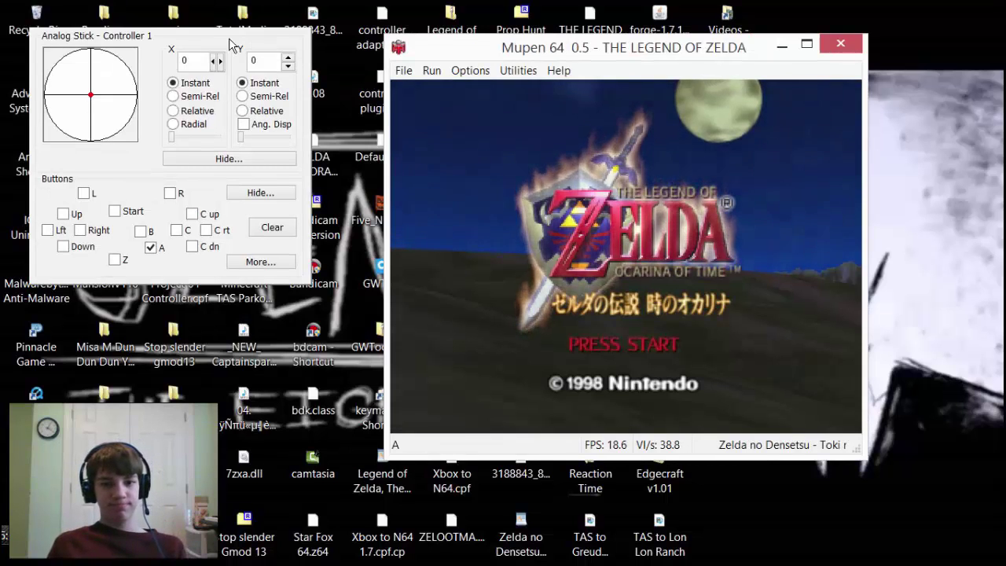
key("Return")
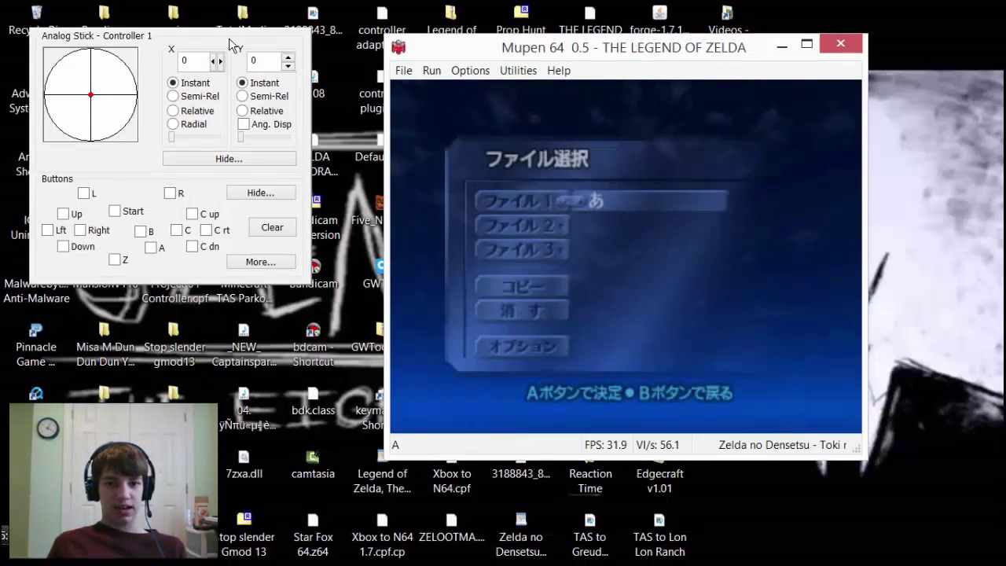
key("x")
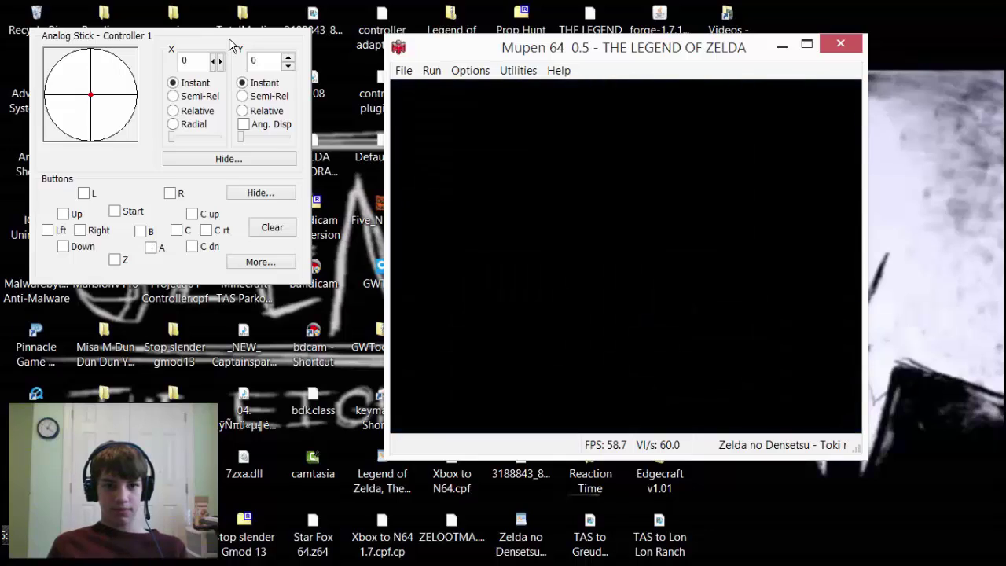
Step: Test the controller input by moving Link down, left and up inside the house
key("Down")
key("Down")
key("Left")
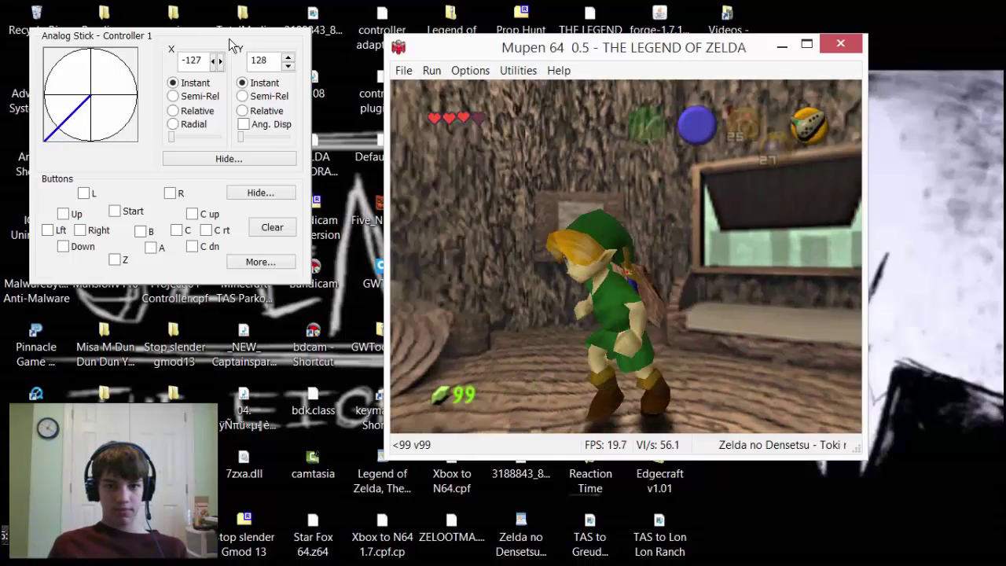
key("Up")
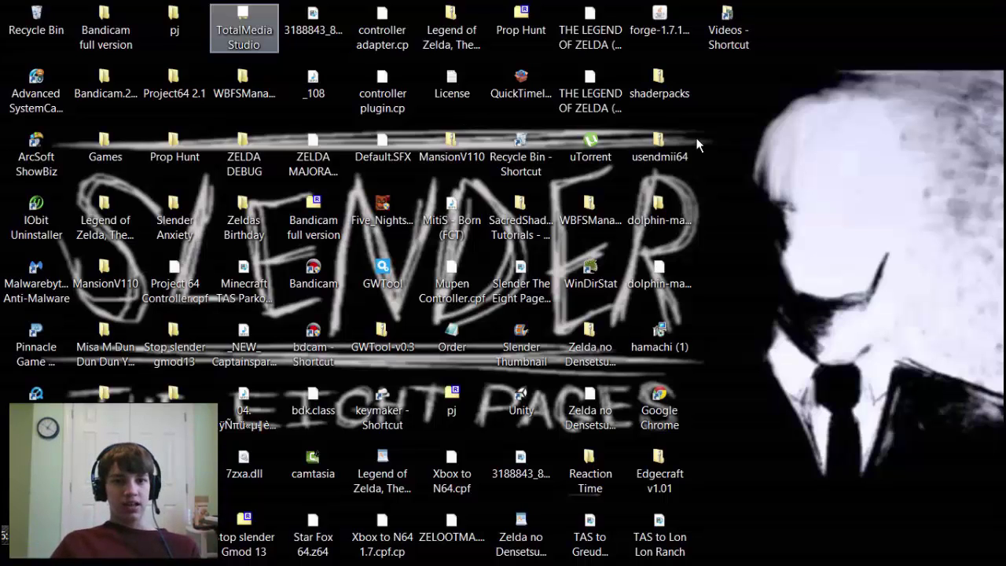
left_click(747, 147)
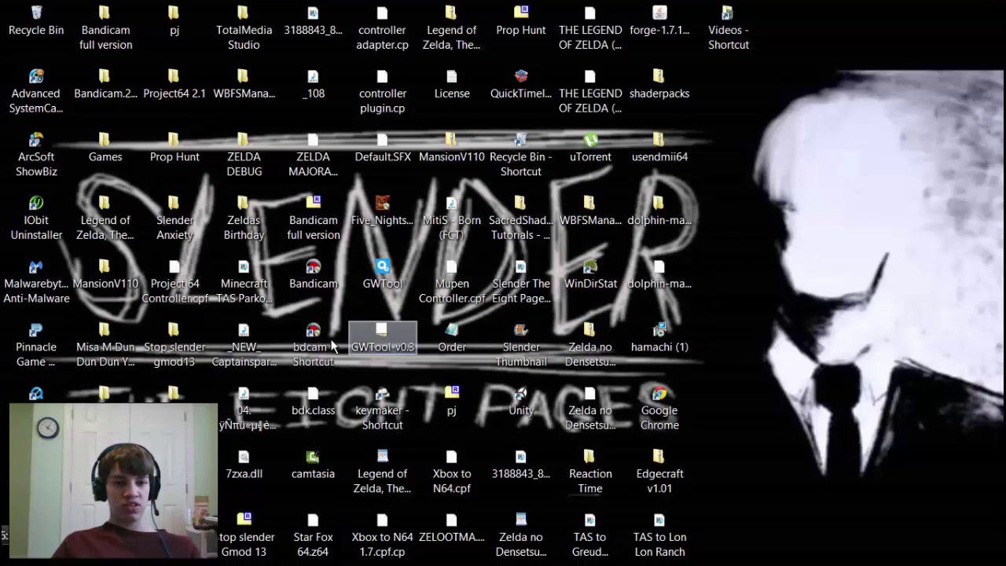